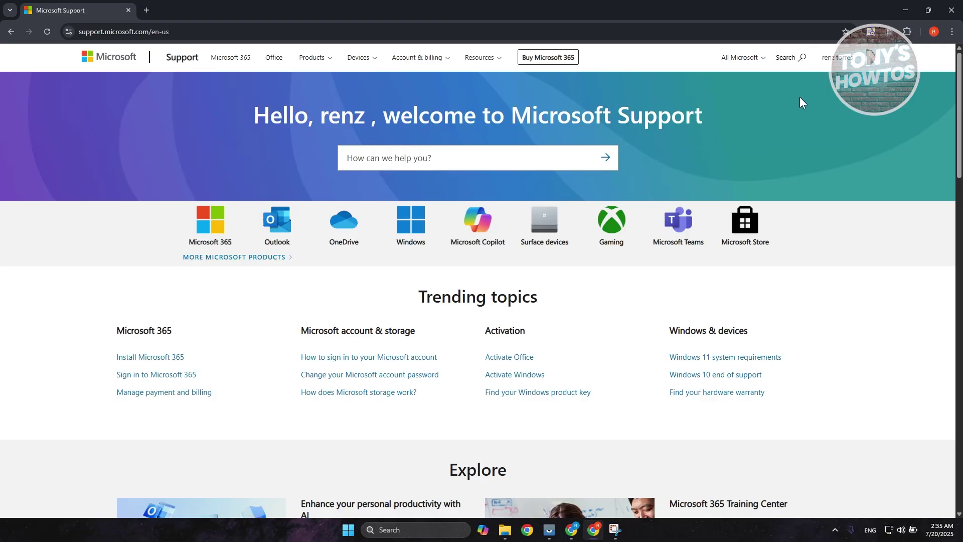
scroll(247, 283, "down", 1)
scroll(247, 283, "down", 3)
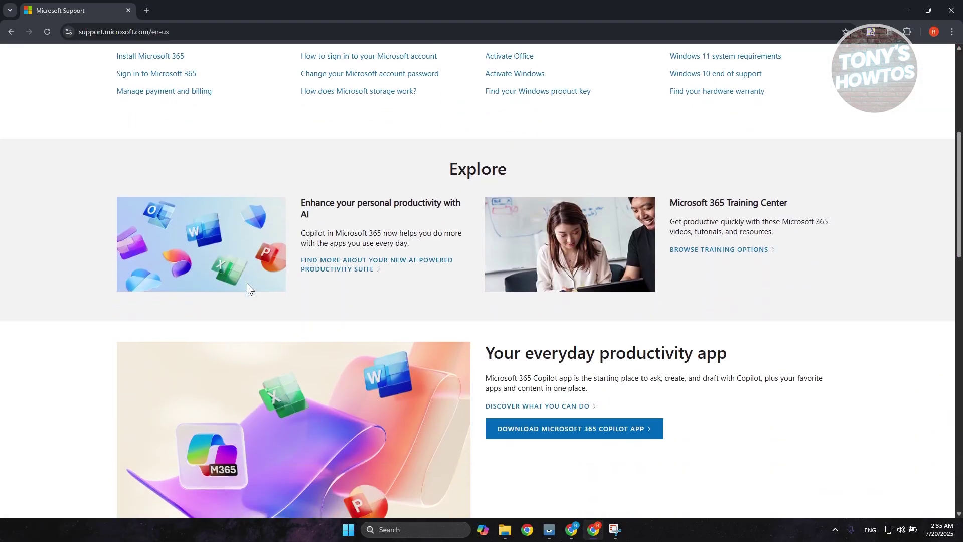
scroll(246, 283, "down", 4)
scroll(247, 284, "down", 4)
scroll(247, 283, "down", 3)
scroll(246, 284, "down", 1)
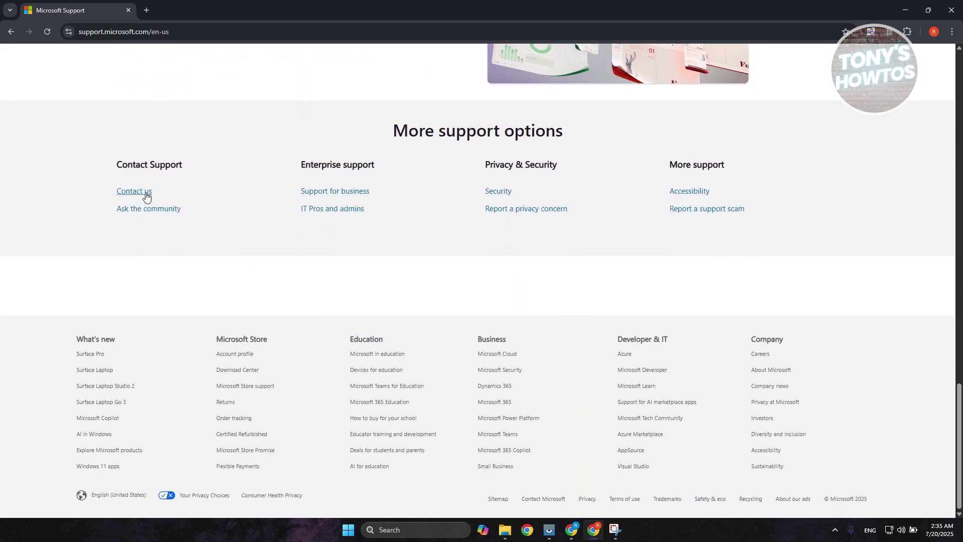
Step: Reach the Contact us page and choose Microsoft 365 as the product needing help
left_click(130, 193)
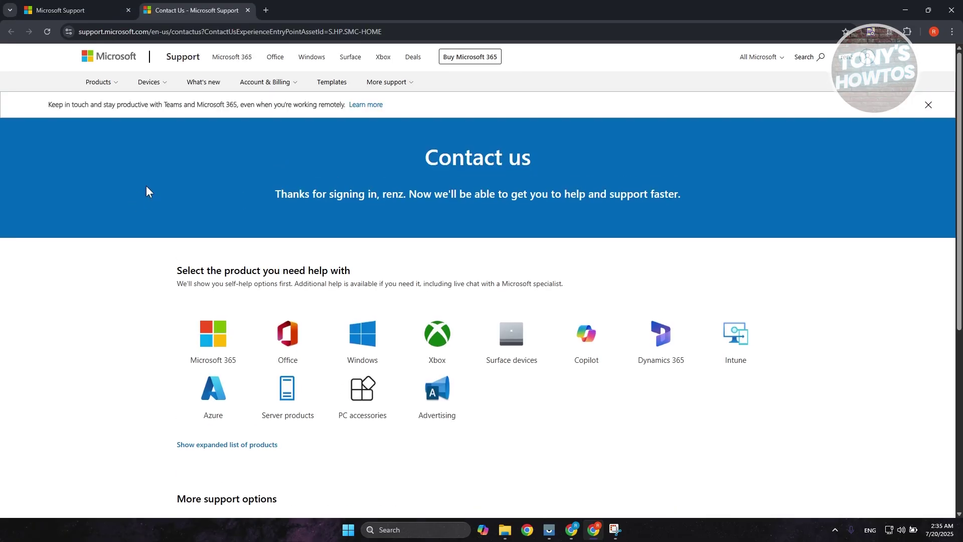
scroll(146, 186, "down", 3)
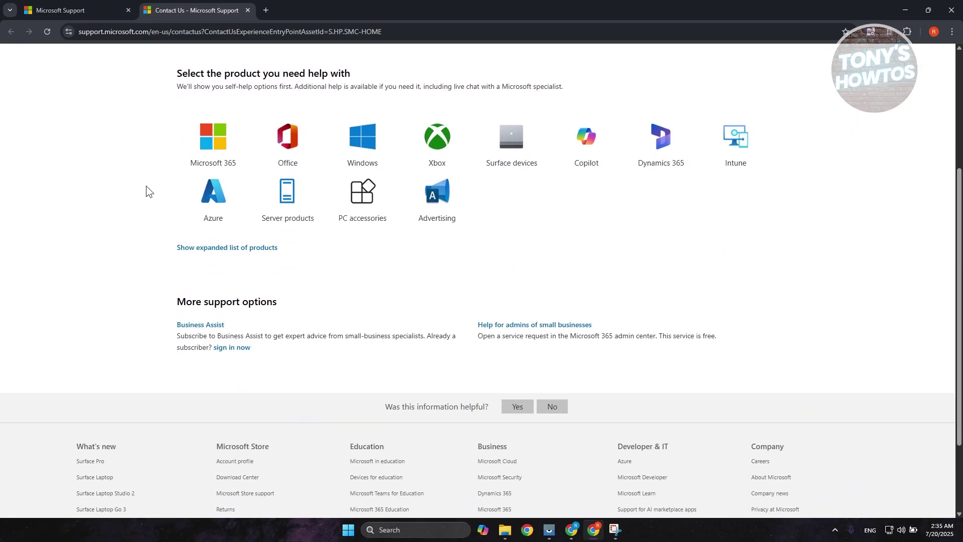
scroll(147, 191, "up", 2)
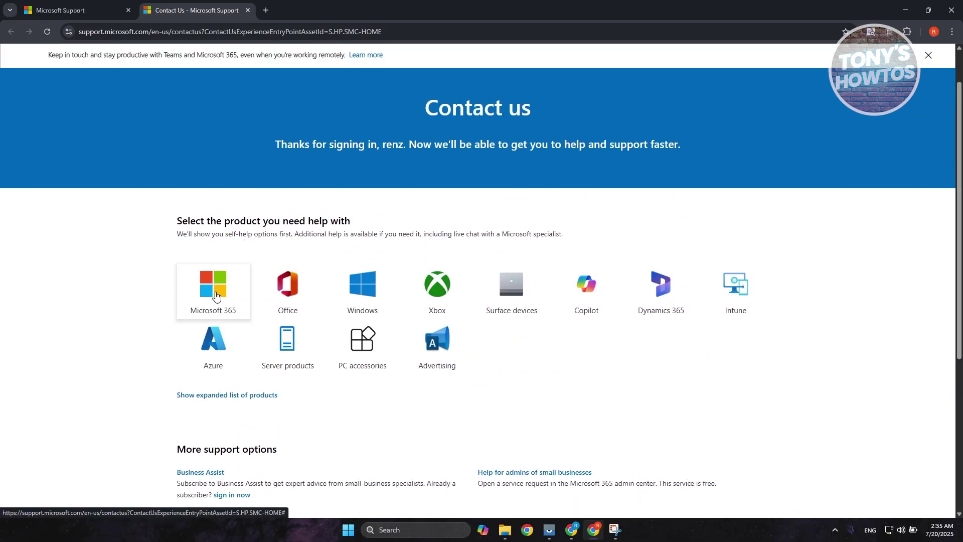
left_click(218, 287)
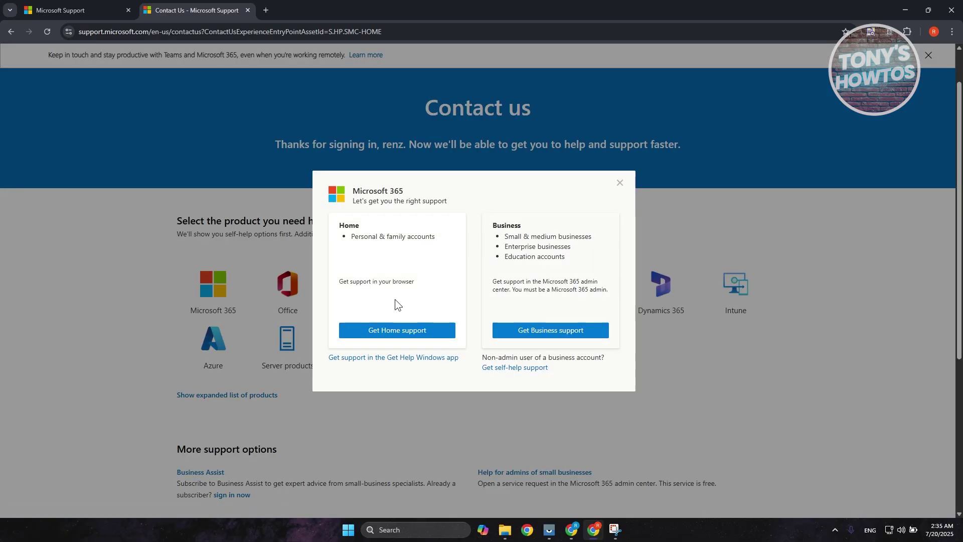
Step: Choose Home support and search help for the suggested problem 'Can't install Windows'
left_click(397, 330)
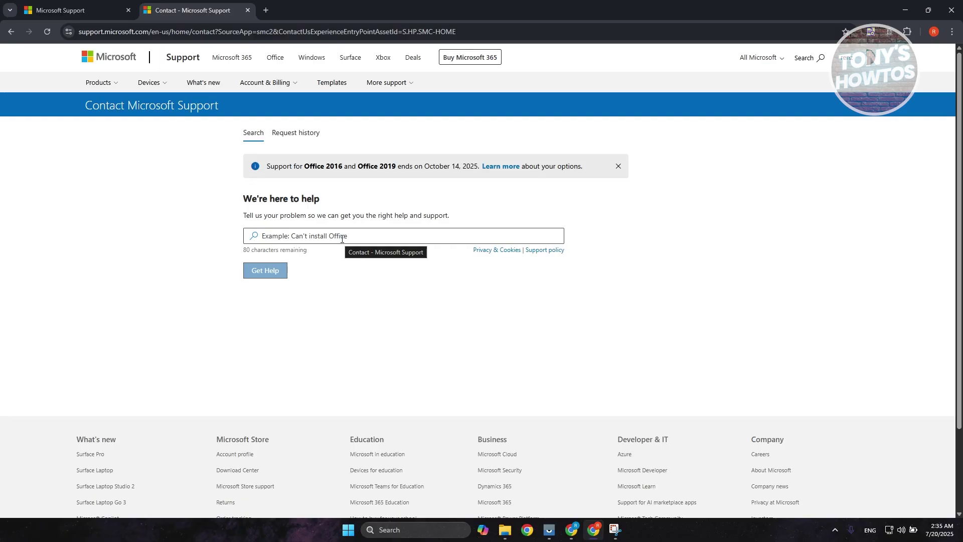
left_click(342, 239)
type("cant install")
left_click(348, 260)
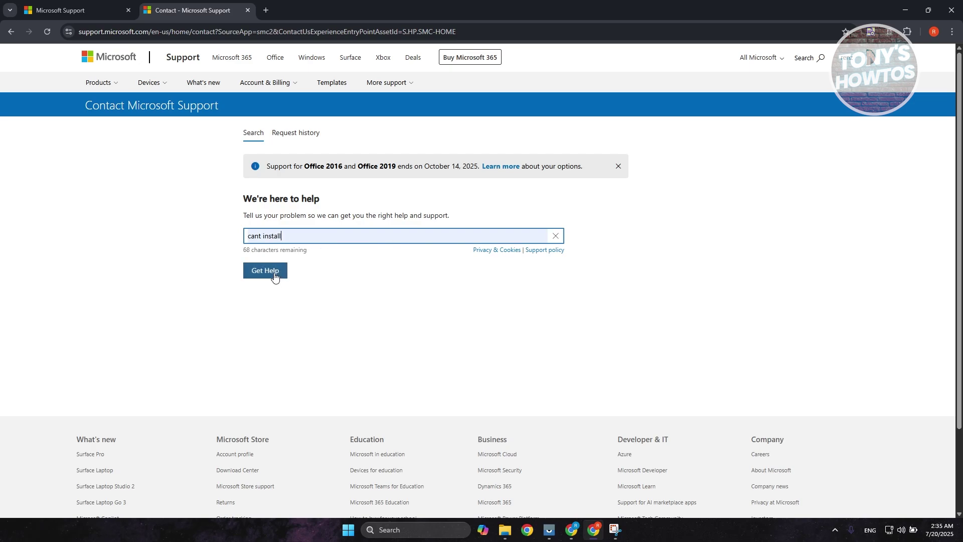
left_click(271, 271)
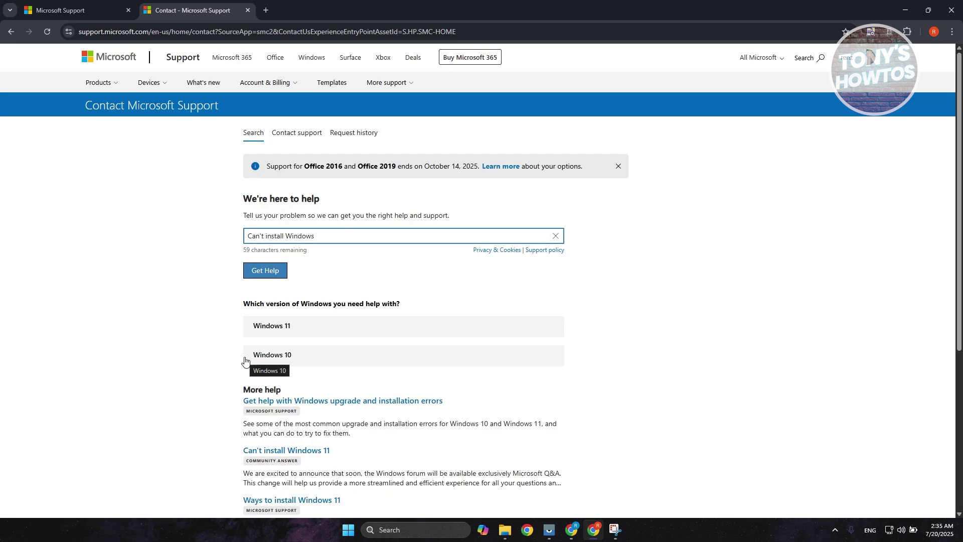
scroll(177, 387, "down", 3)
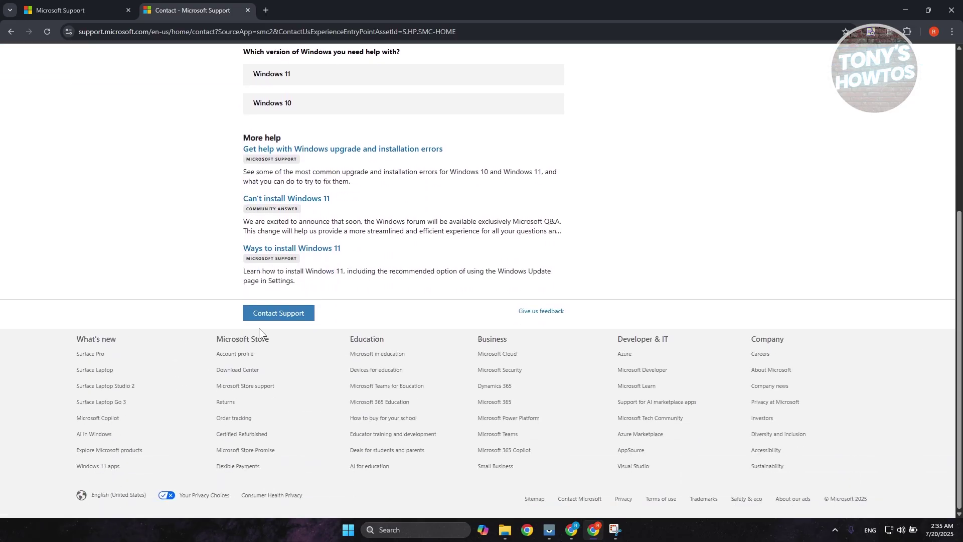
Step: Contact support with 'Microsoft 365 and Office' chosen as the product and confirm to see options
left_click(293, 316)
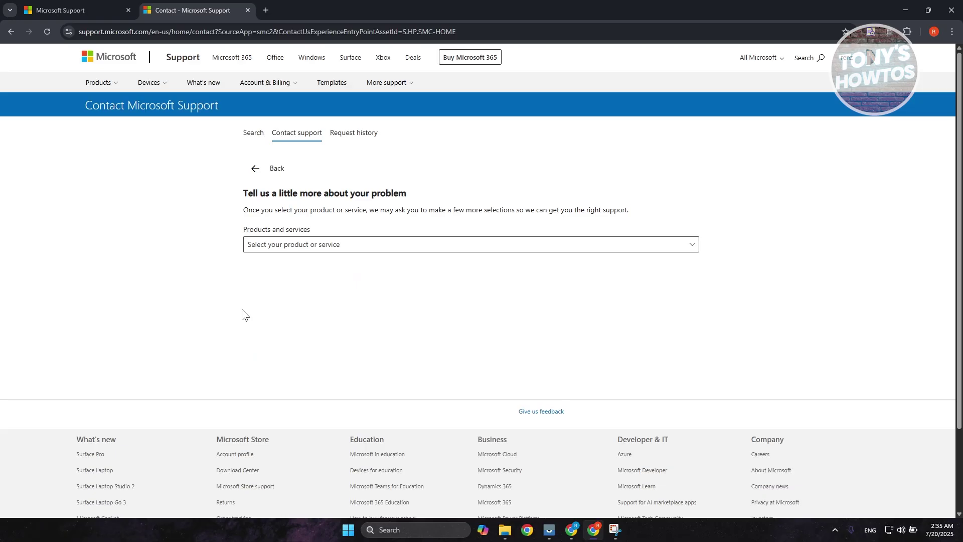
left_click(288, 250)
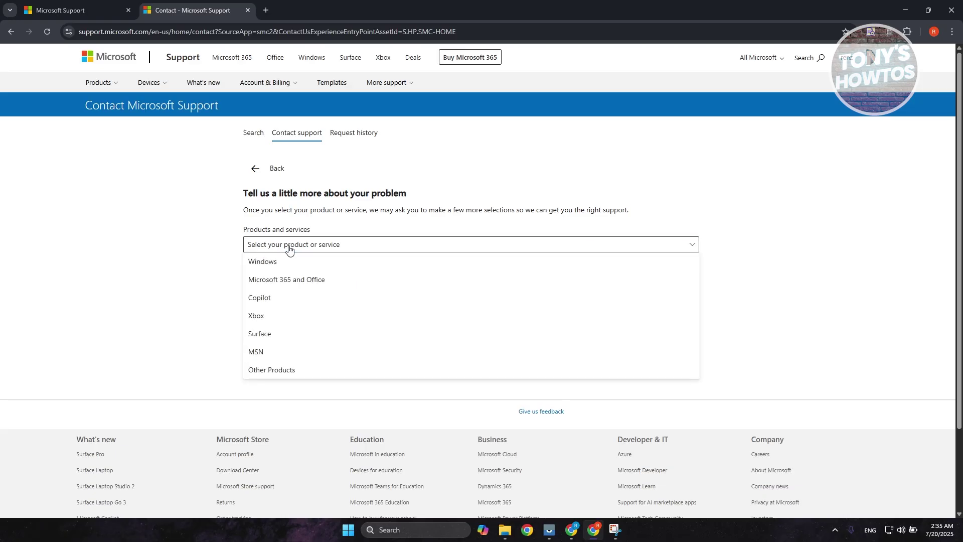
left_click(296, 281)
left_click(263, 269)
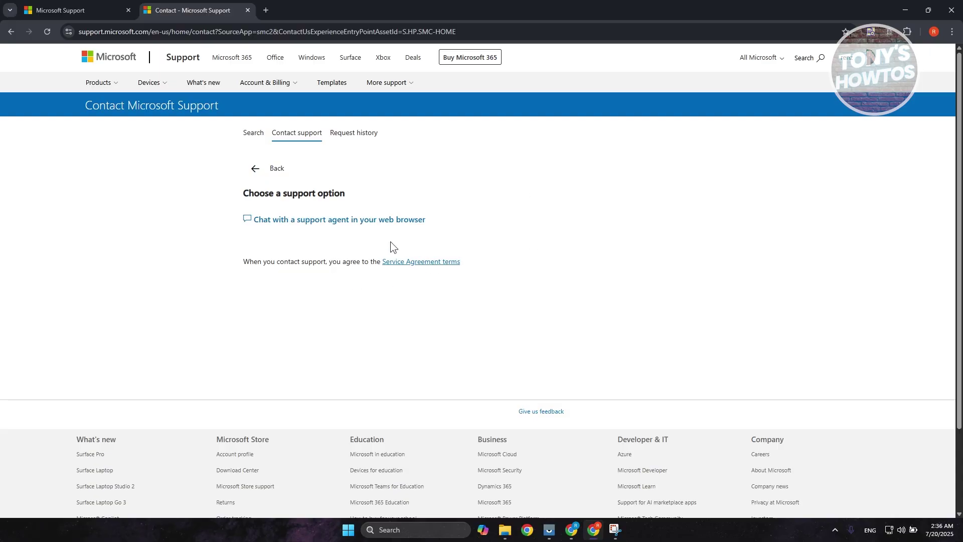
Step: Choose browser chat with an agent and confirm the contact email to open the request
left_click(392, 220)
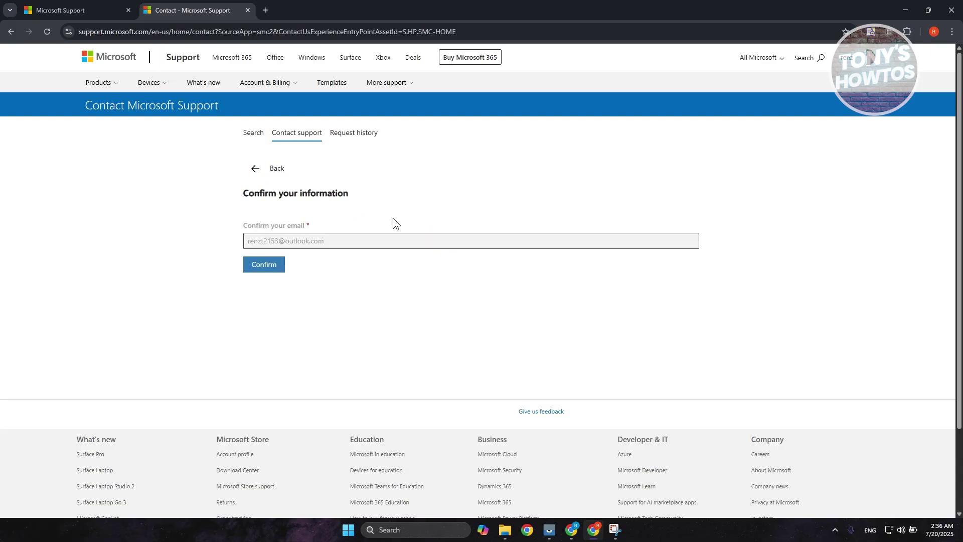
left_click(268, 265)
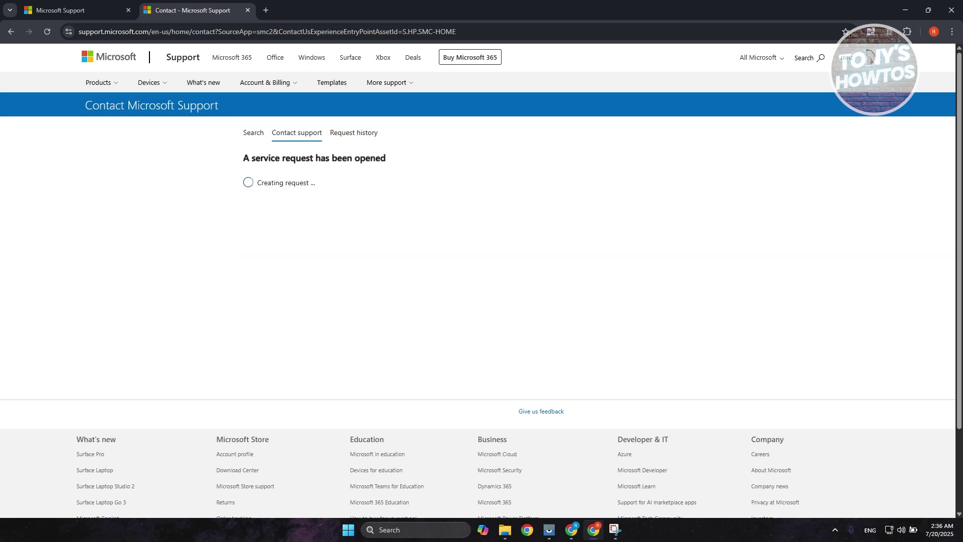